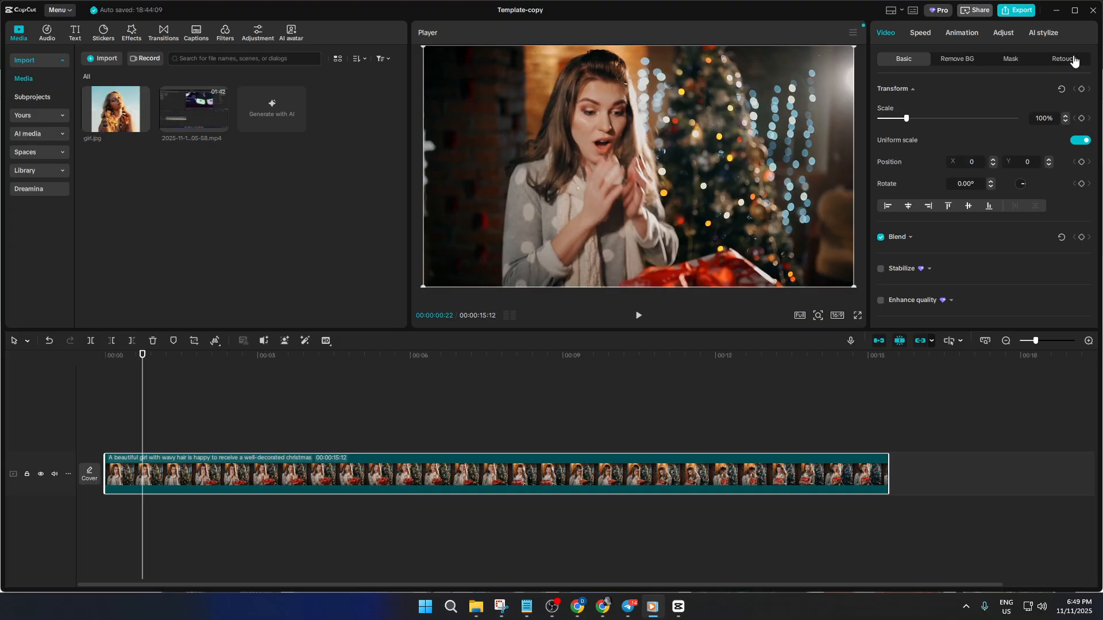
Open the clip's Retouch settings and apply the Dolly Classic auto style to the face.
{"action": "left_click", "coordinate": [1072, 60]}
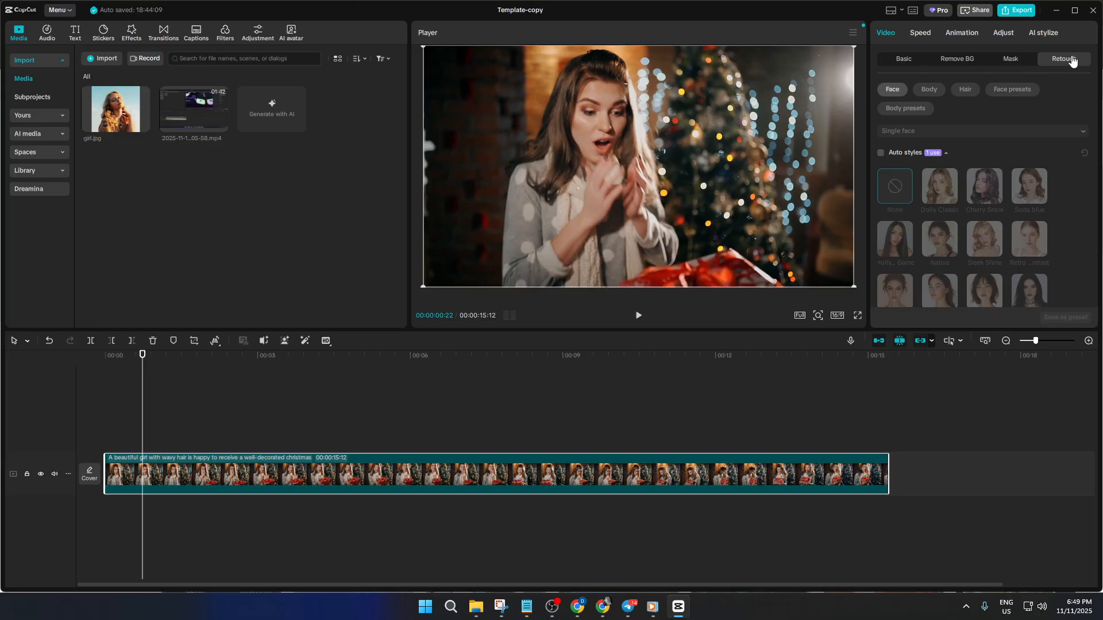
{"action": "scroll", "coordinate": [997, 190], "scroll_direction": "down", "scroll_amount": 5}
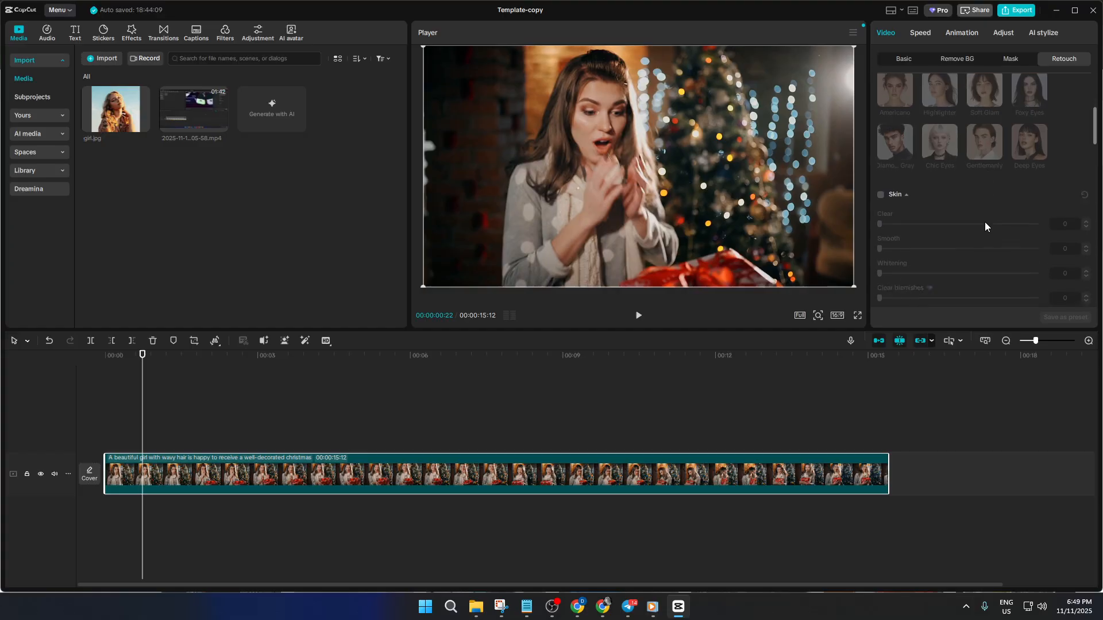
{"action": "scroll", "coordinate": [986, 223], "scroll_direction": "up", "scroll_amount": 3}
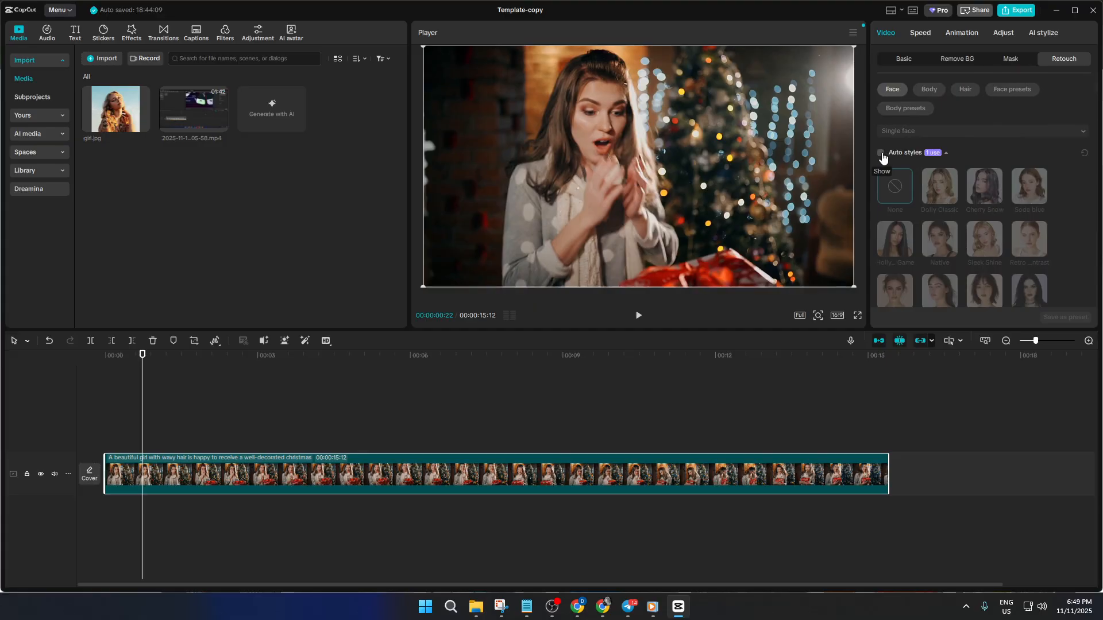
{"action": "left_click", "coordinate": [881, 155]}
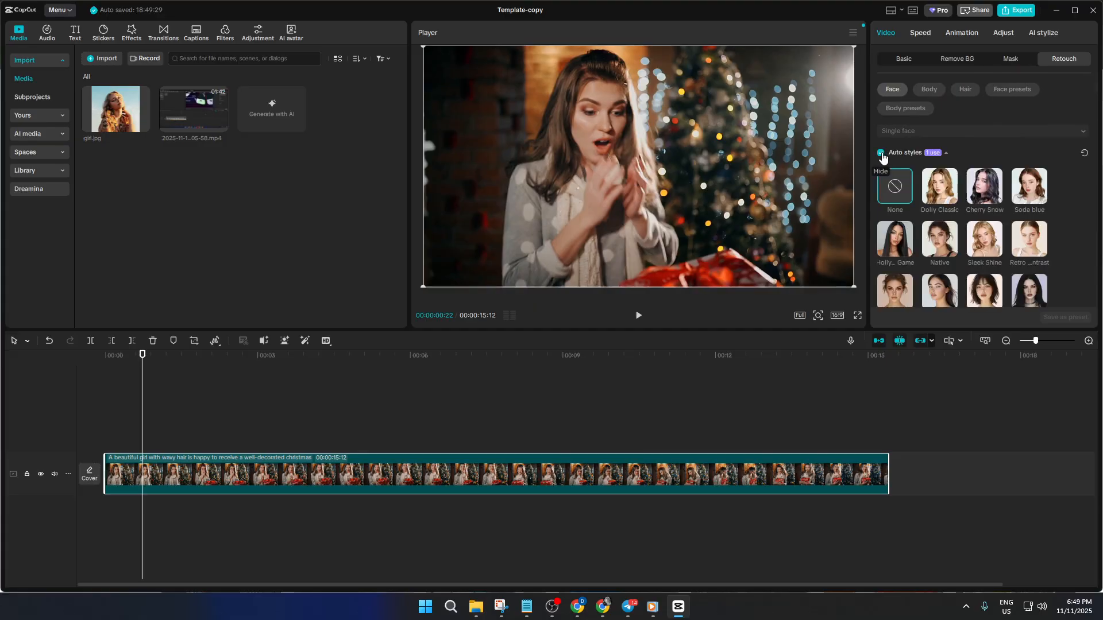
{"action": "left_click", "coordinate": [939, 170]}
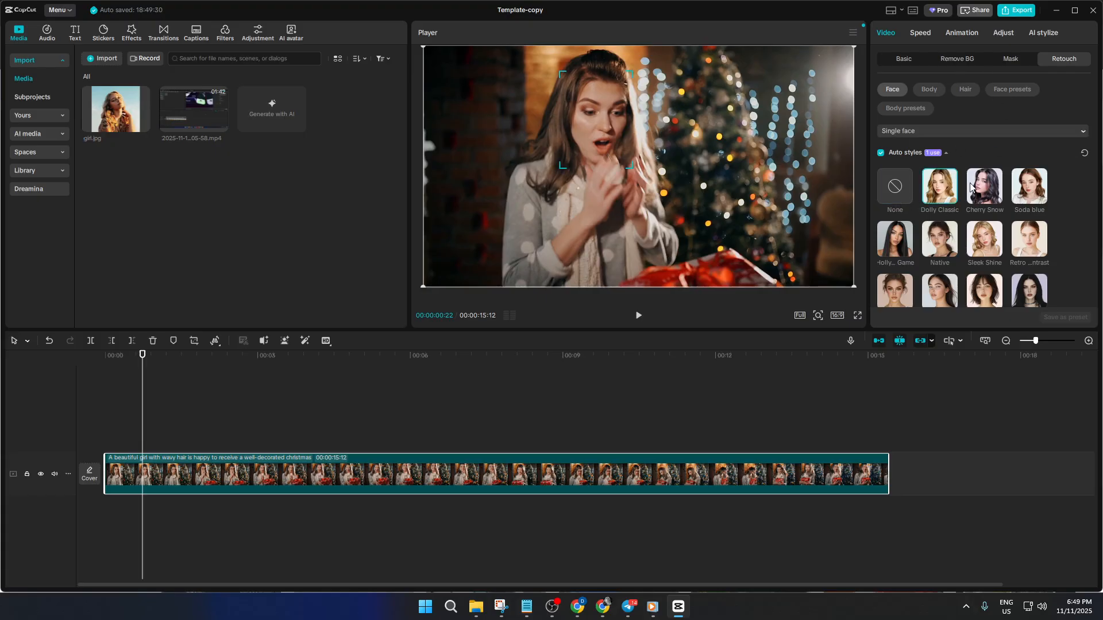
Enable skin retouching, accepting removal of the auto style and allowing facial feature recognition.
{"action": "left_click", "coordinate": [933, 92]}
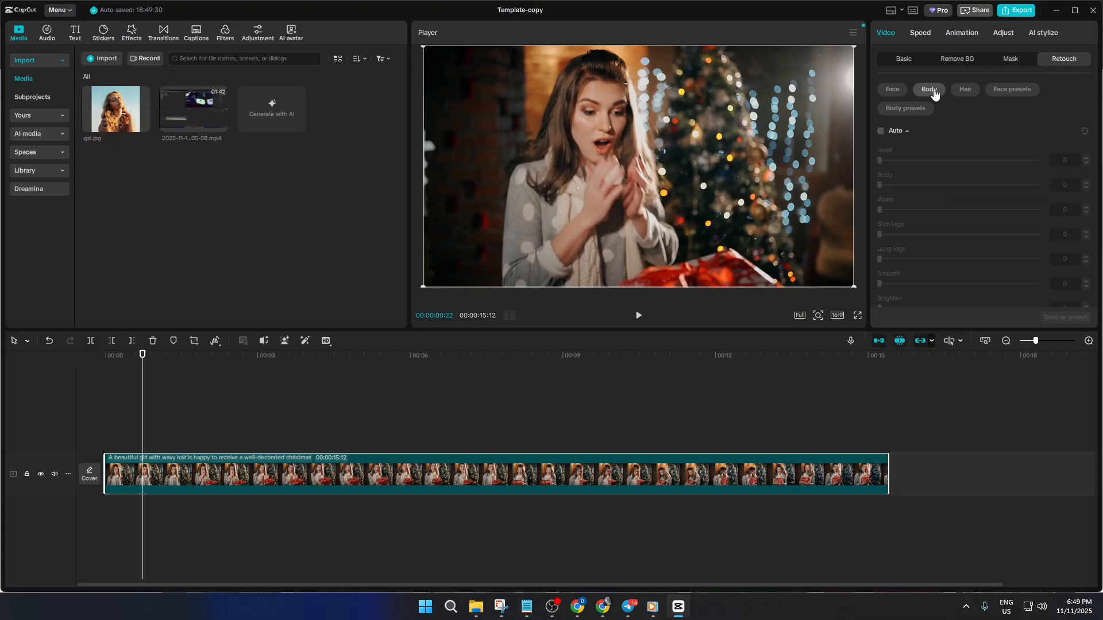
{"action": "left_click", "coordinate": [900, 90]}
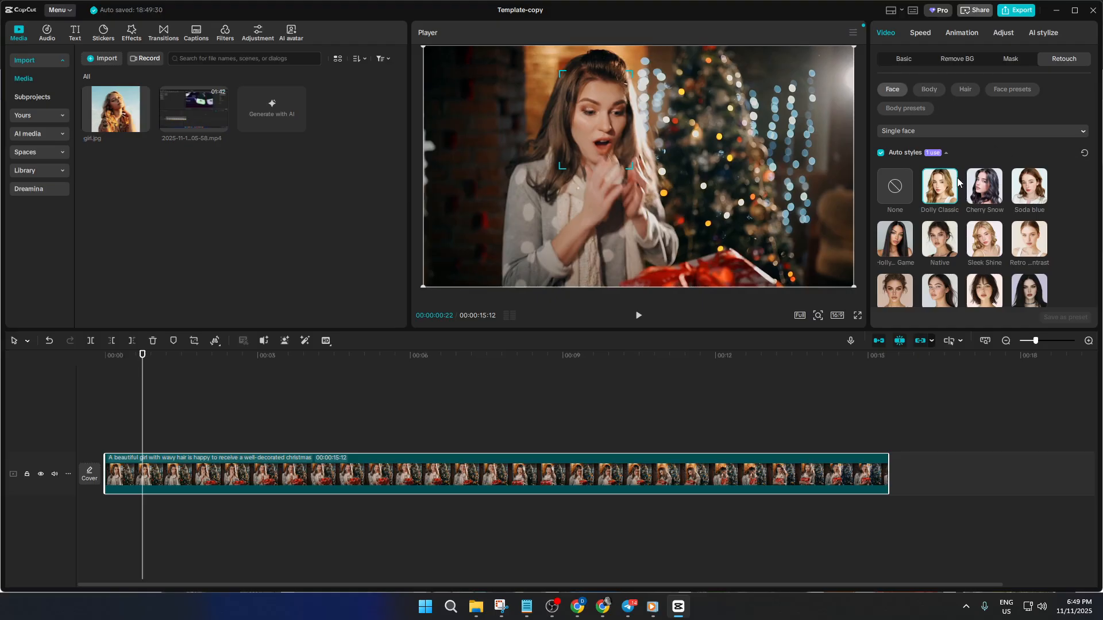
{"action": "scroll", "coordinate": [958, 183], "scroll_direction": "down", "scroll_amount": 5}
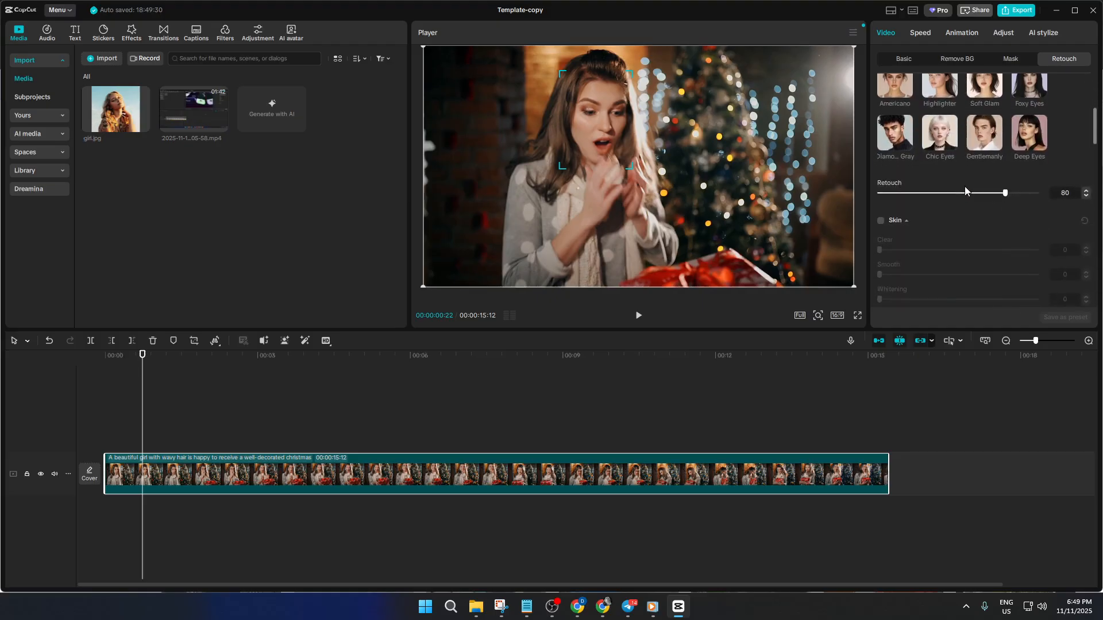
{"action": "scroll", "coordinate": [961, 177], "scroll_direction": "up", "scroll_amount": 3}
{"action": "scroll", "coordinate": [955, 186], "scroll_direction": "down", "scroll_amount": 3}
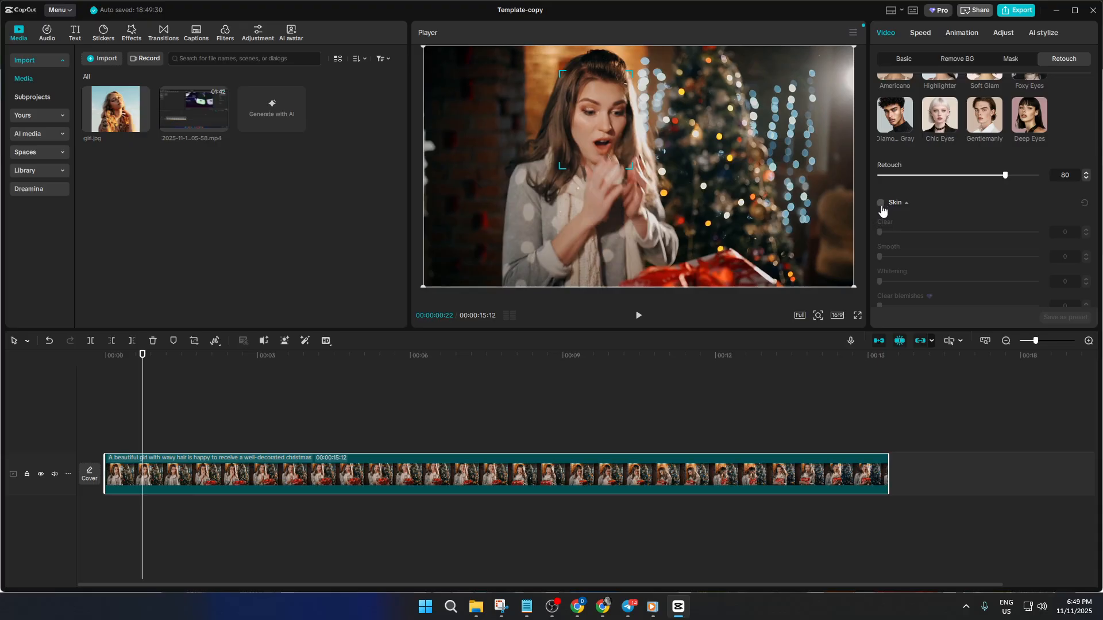
{"action": "left_click", "coordinate": [882, 208]}
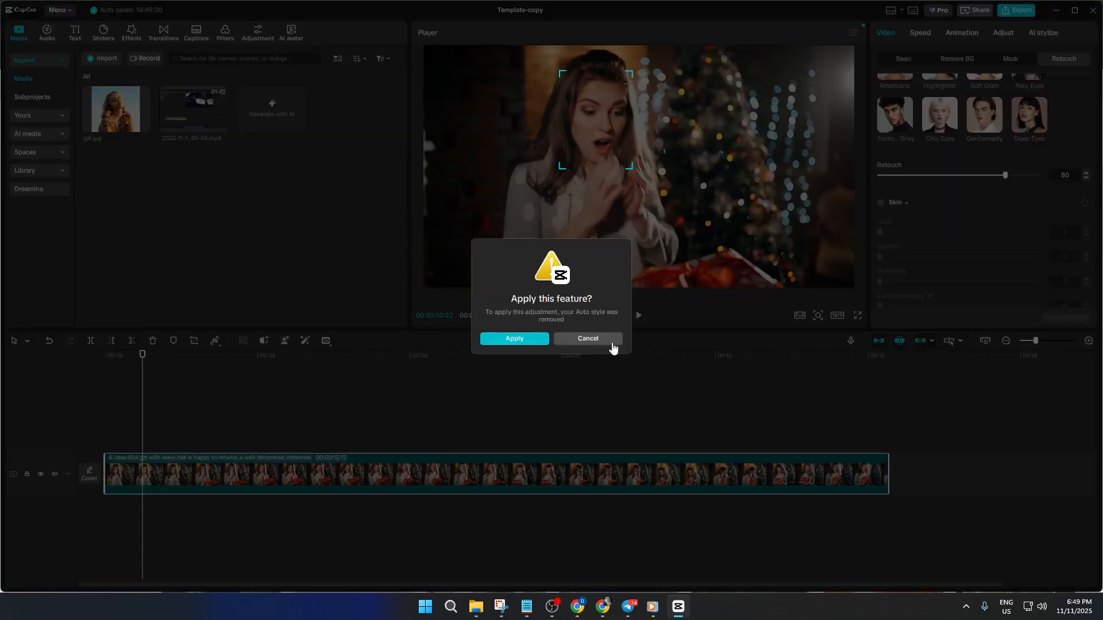
{"action": "left_click", "coordinate": [529, 339]}
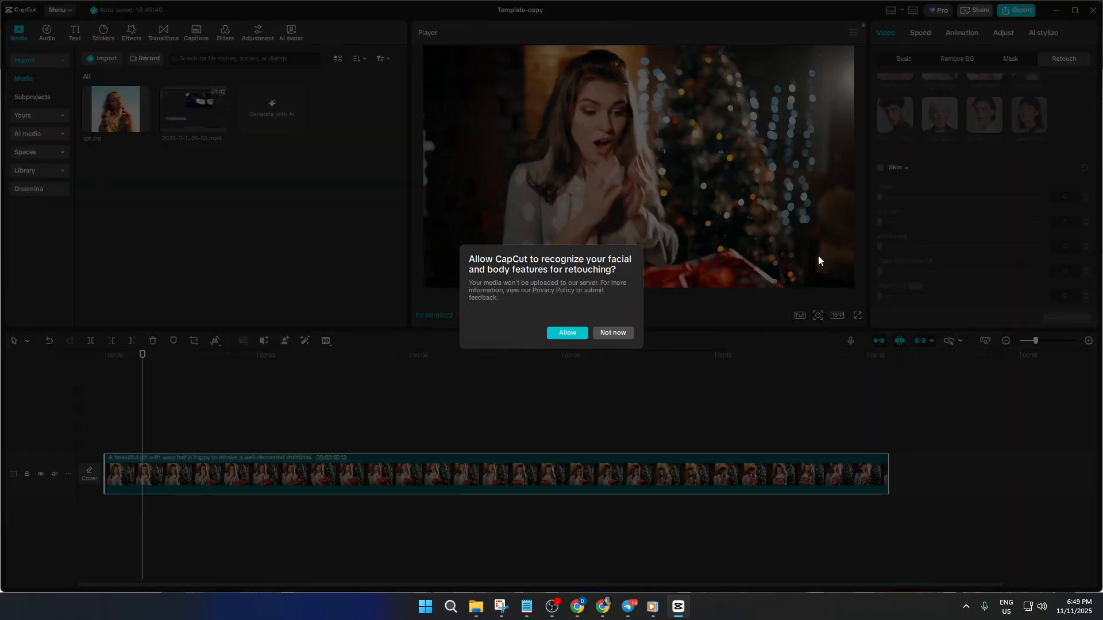
{"action": "left_click", "coordinate": [575, 336]}
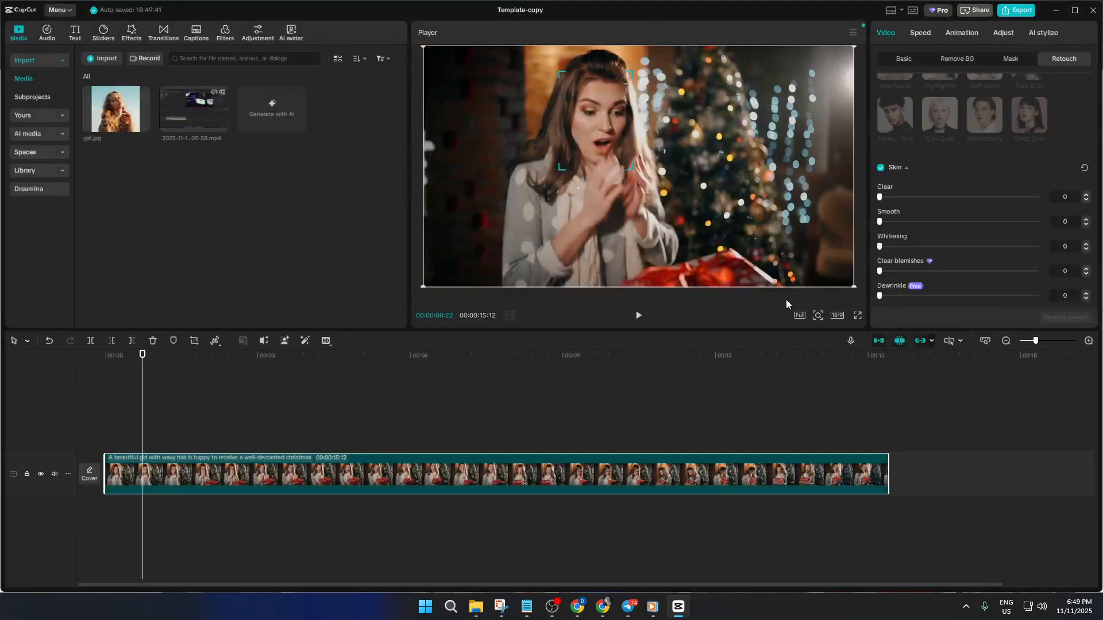
Set the skin Clear level to 73 and Smooth to 32.
{"action": "scroll", "coordinate": [908, 207], "scroll_direction": "down", "scroll_amount": 2}
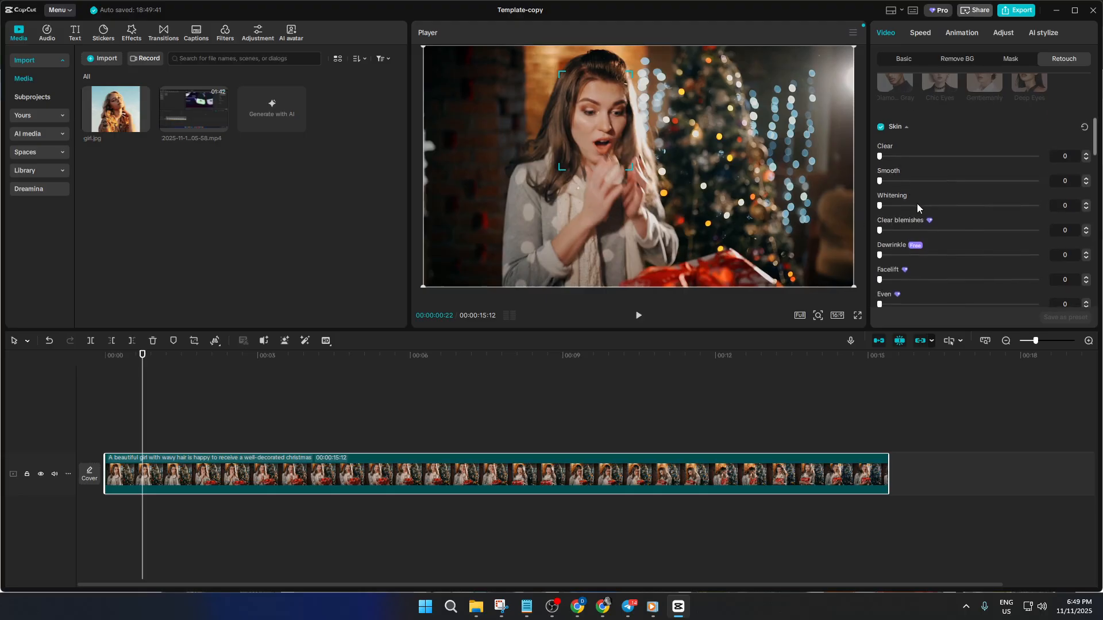
{"action": "left_click_drag", "start_coordinate": [884, 156], "coordinate": [994, 156]}
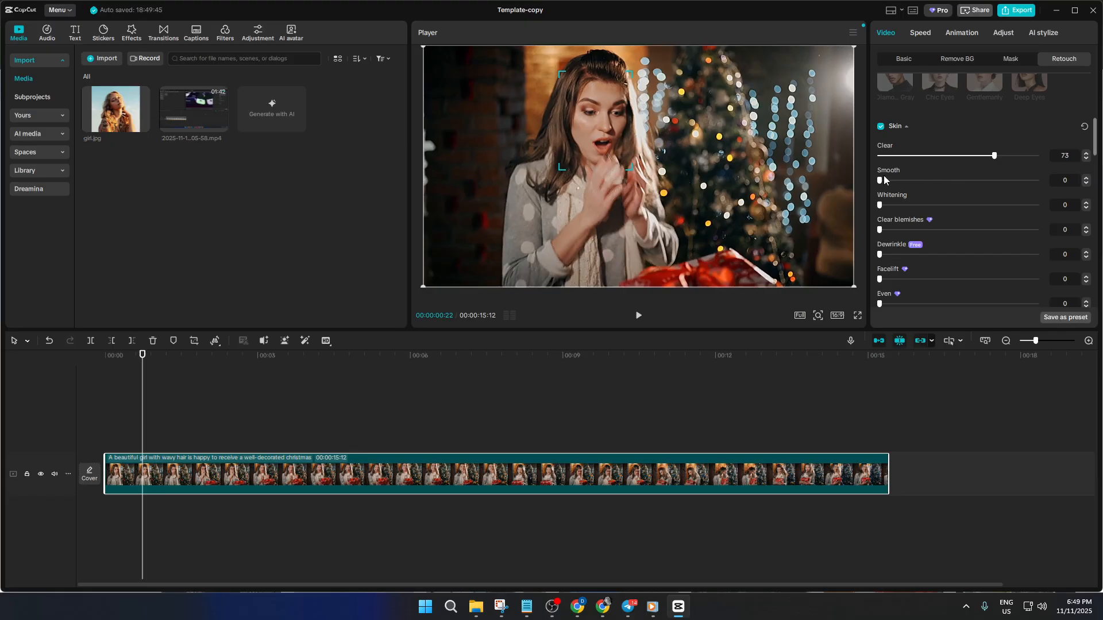
{"action": "mouse_move", "coordinate": [881, 182]}
{"action": "left_mouse_down"}
{"action": "mouse_move", "coordinate": [938, 184]}
{"action": "mouse_move", "coordinate": [880, 183]}
{"action": "left_mouse_up"}
{"action": "left_click_drag", "start_coordinate": [966, 181], "coordinate": [914, 185]}
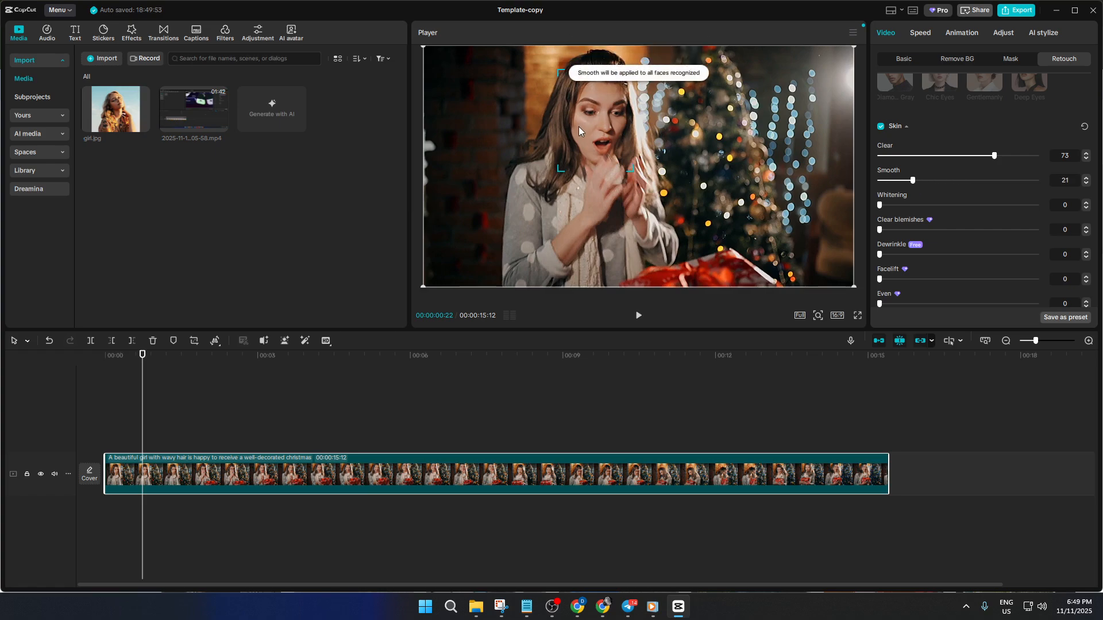
{"action": "scroll", "coordinate": [587, 131], "scroll_direction": "up", "scroll_amount": 5}
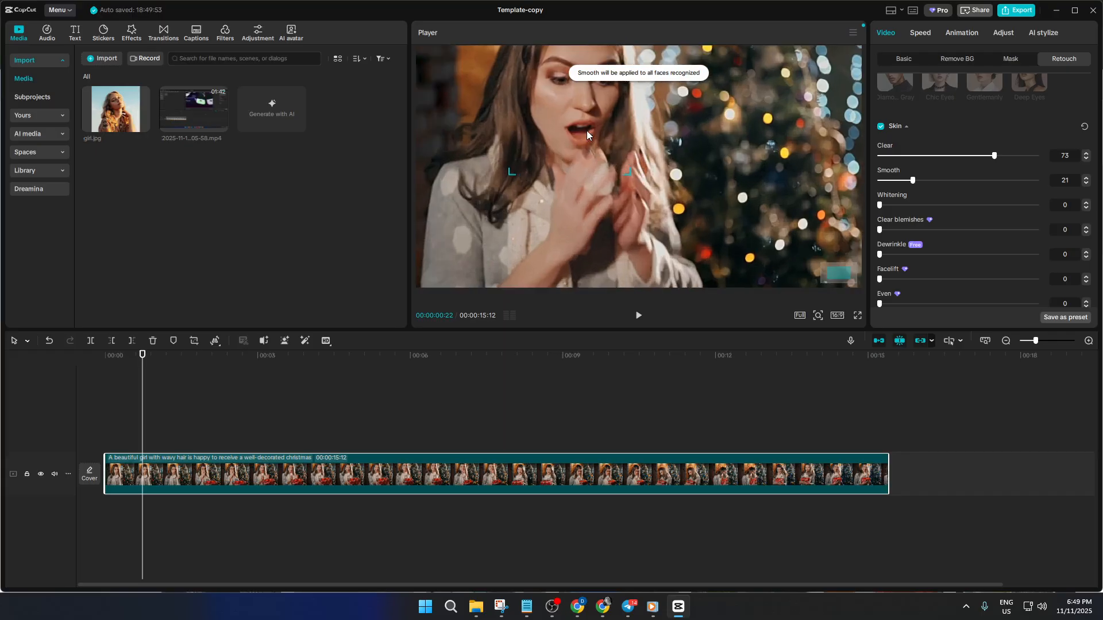
{"action": "scroll", "coordinate": [582, 129], "scroll_direction": "up", "scroll_amount": 2}
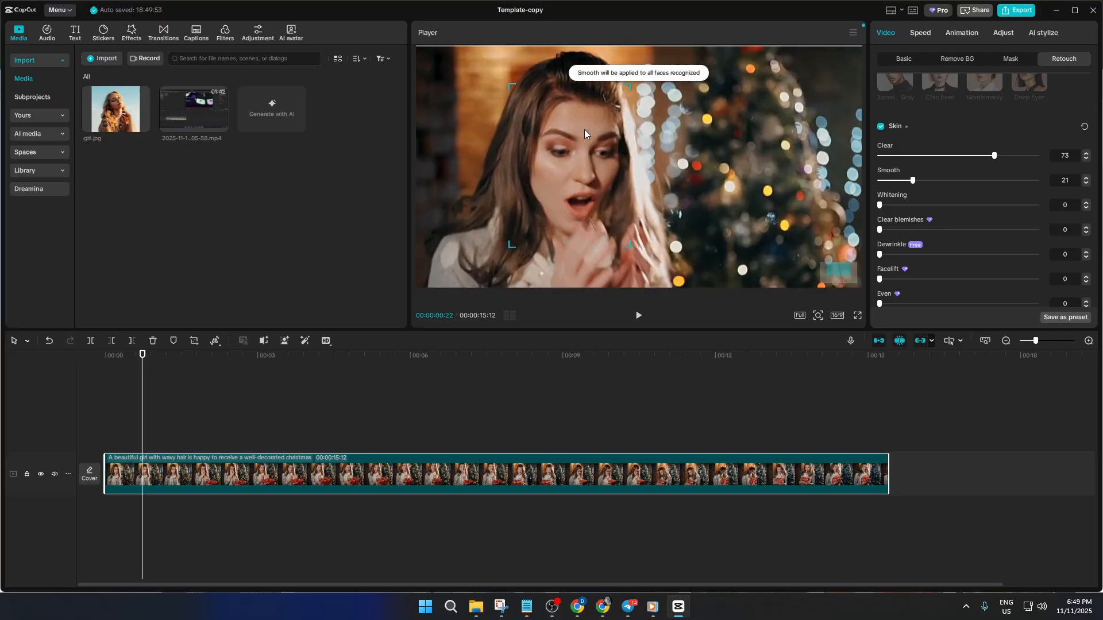
{"action": "left_click", "coordinate": [948, 181]}
{"action": "left_click_drag", "start_coordinate": [981, 179], "coordinate": [898, 183]}
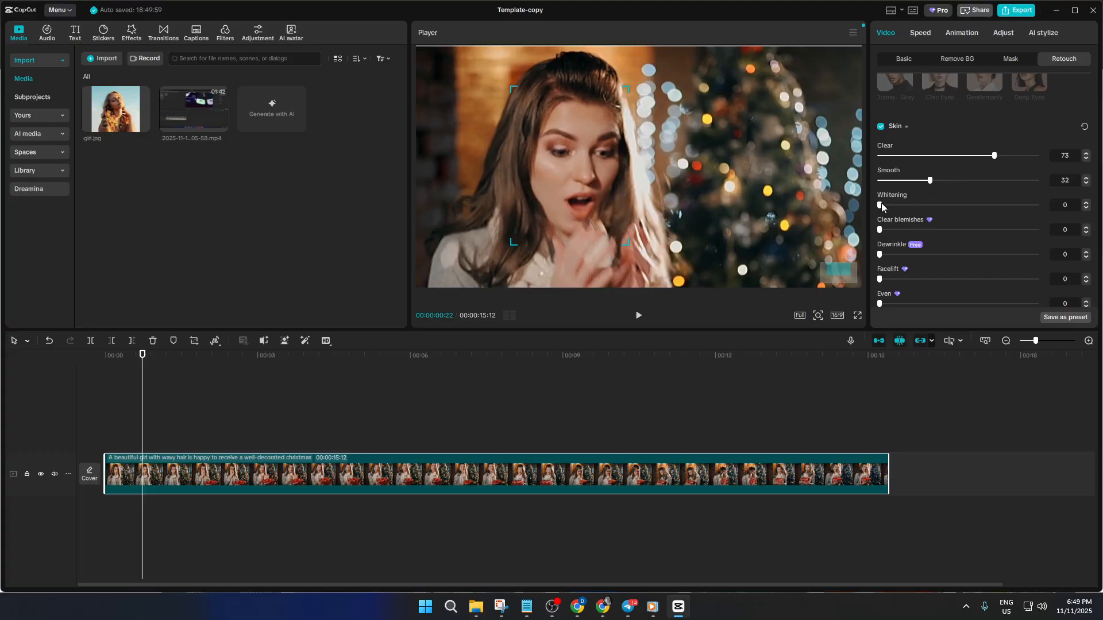
Set the skin Whitening level to 74.
{"action": "left_click_drag", "start_coordinate": [881, 203], "coordinate": [998, 209]}
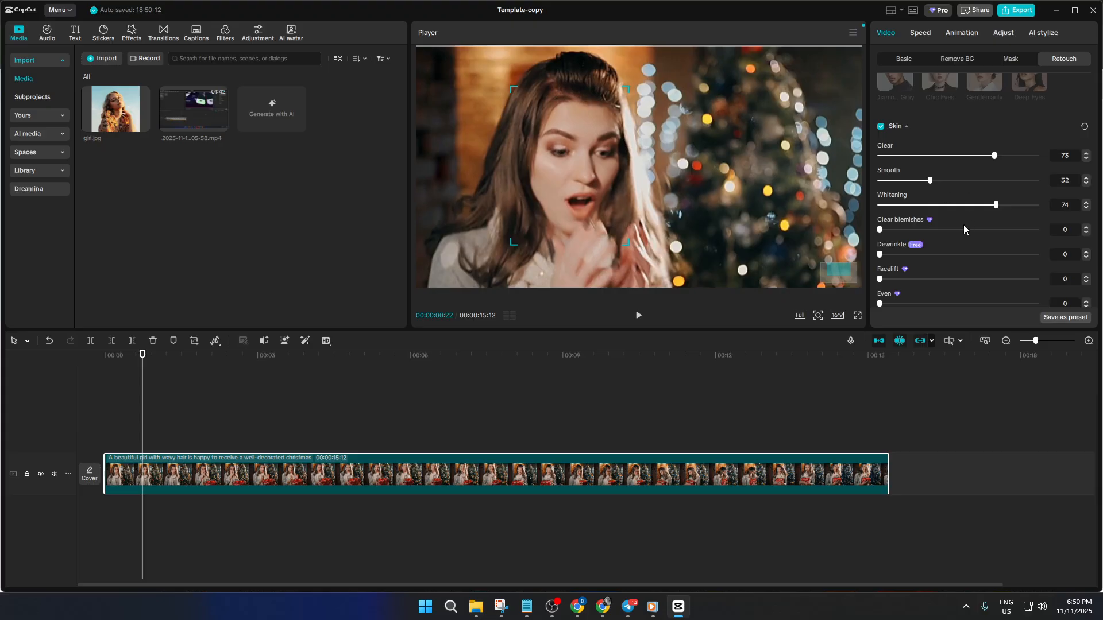
{"action": "scroll", "coordinate": [964, 226], "scroll_direction": "down", "scroll_amount": 3}
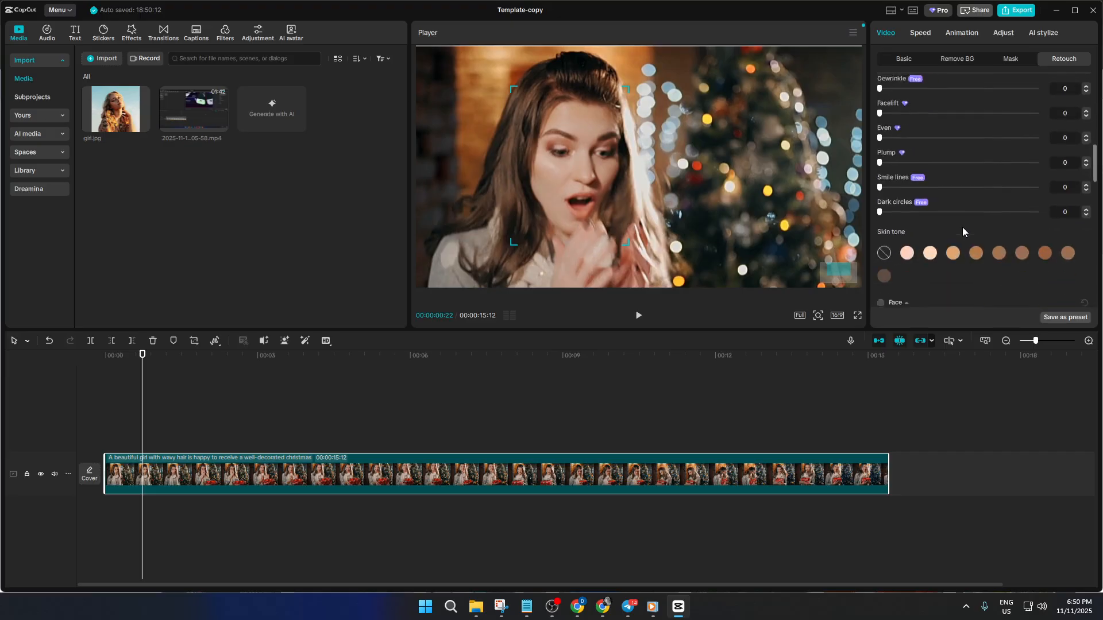
{"action": "scroll", "coordinate": [962, 226], "scroll_direction": "down", "scroll_amount": 1}
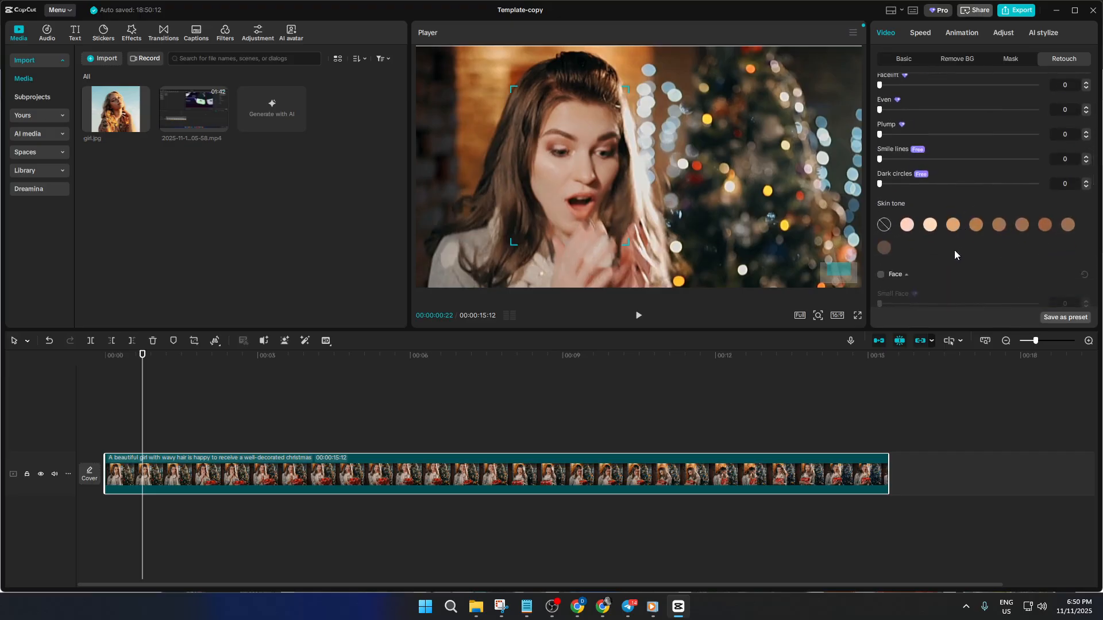
{"action": "scroll", "coordinate": [954, 250], "scroll_direction": "up", "scroll_amount": 5}
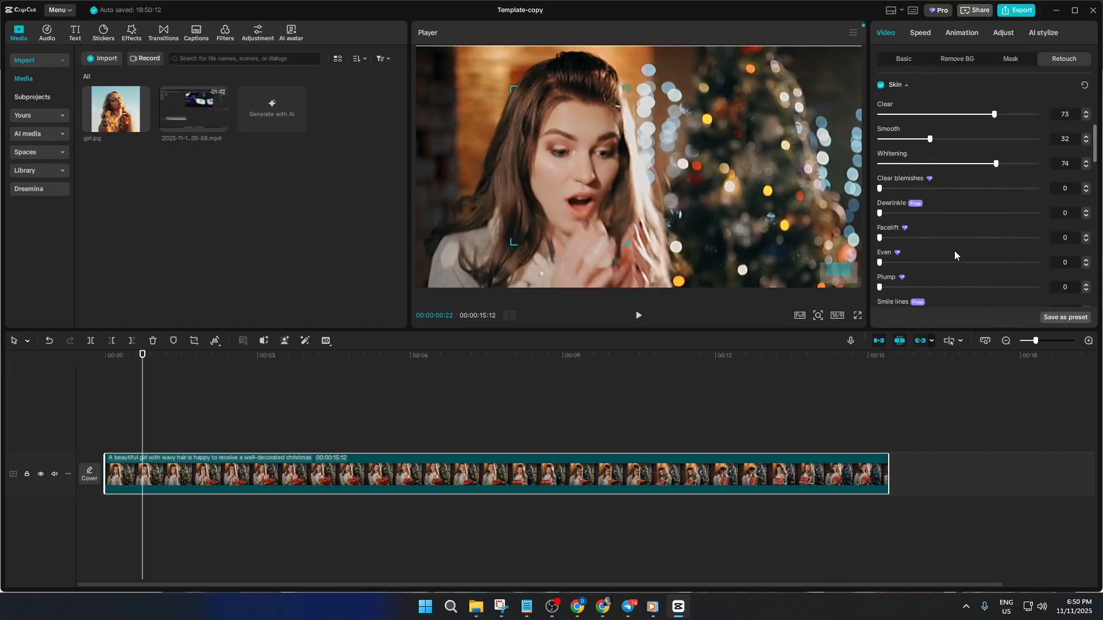
{"action": "scroll", "coordinate": [930, 218], "scroll_direction": "down", "scroll_amount": 2}
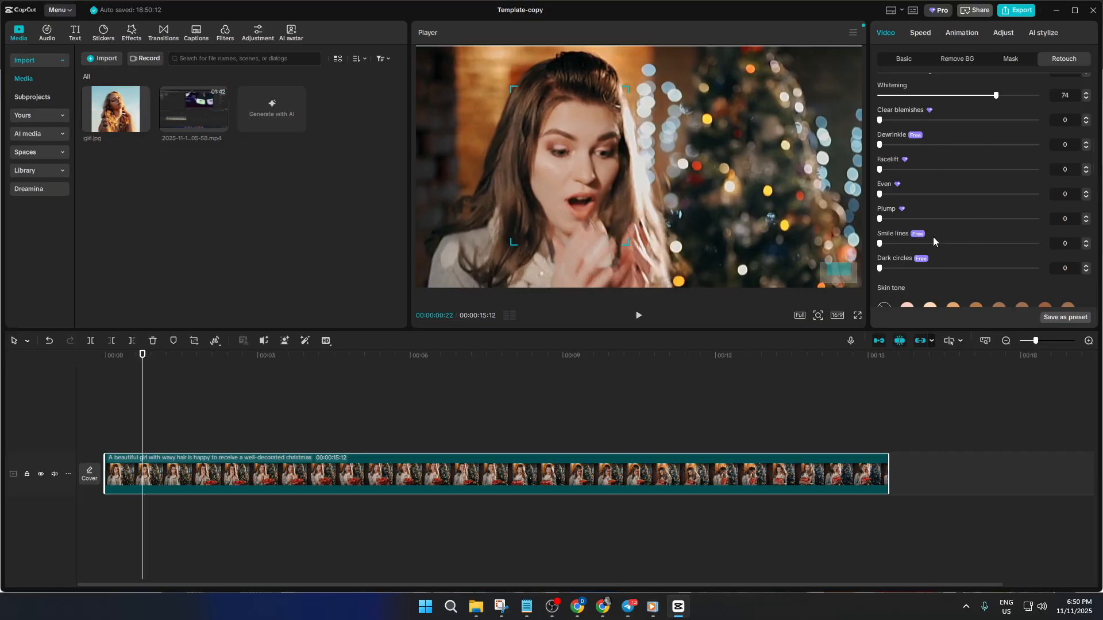
{"action": "scroll", "coordinate": [920, 262], "scroll_direction": "down", "scroll_amount": 5}
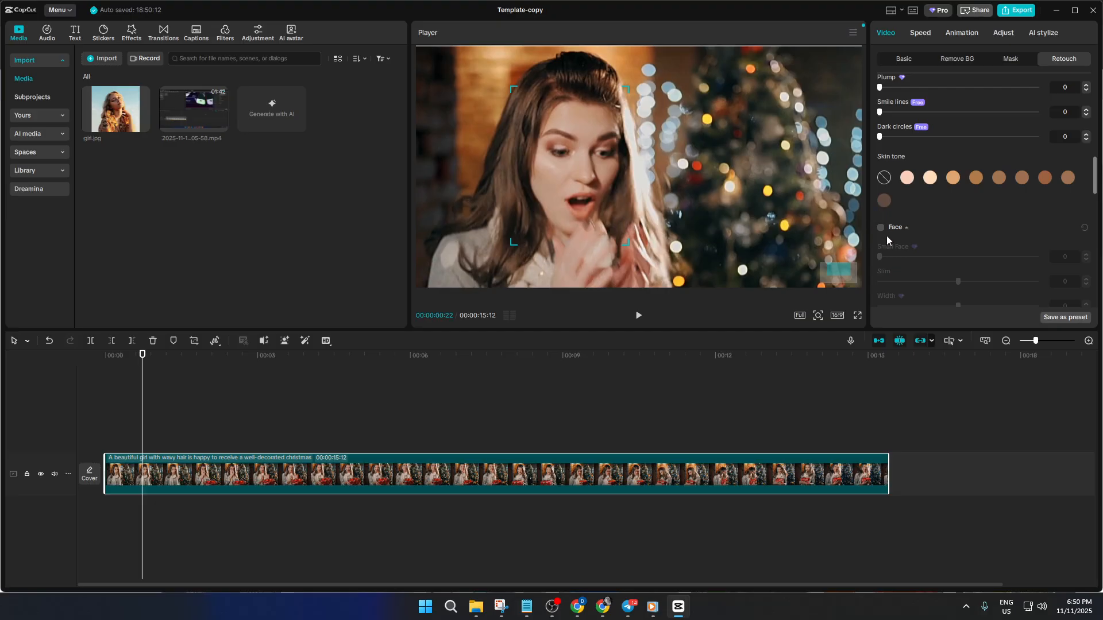
Enable Face reshaping and set Slim to 37.
{"action": "left_click", "coordinate": [882, 228]}
{"action": "scroll", "coordinate": [932, 235], "scroll_direction": "down", "scroll_amount": 3}
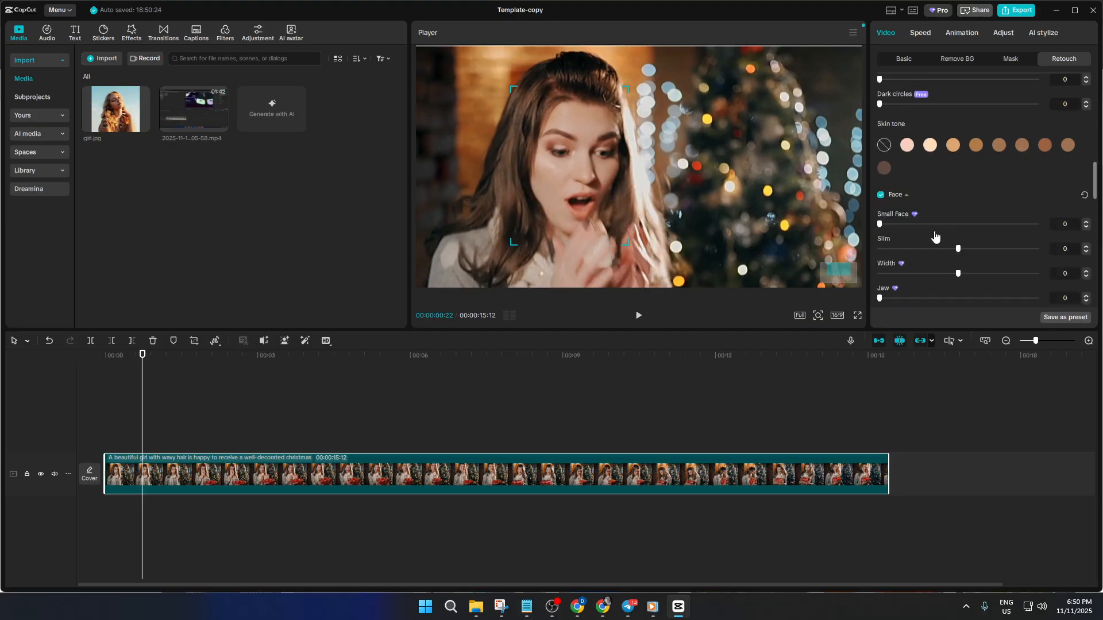
{"action": "scroll", "coordinate": [923, 223], "scroll_direction": "down", "scroll_amount": 3}
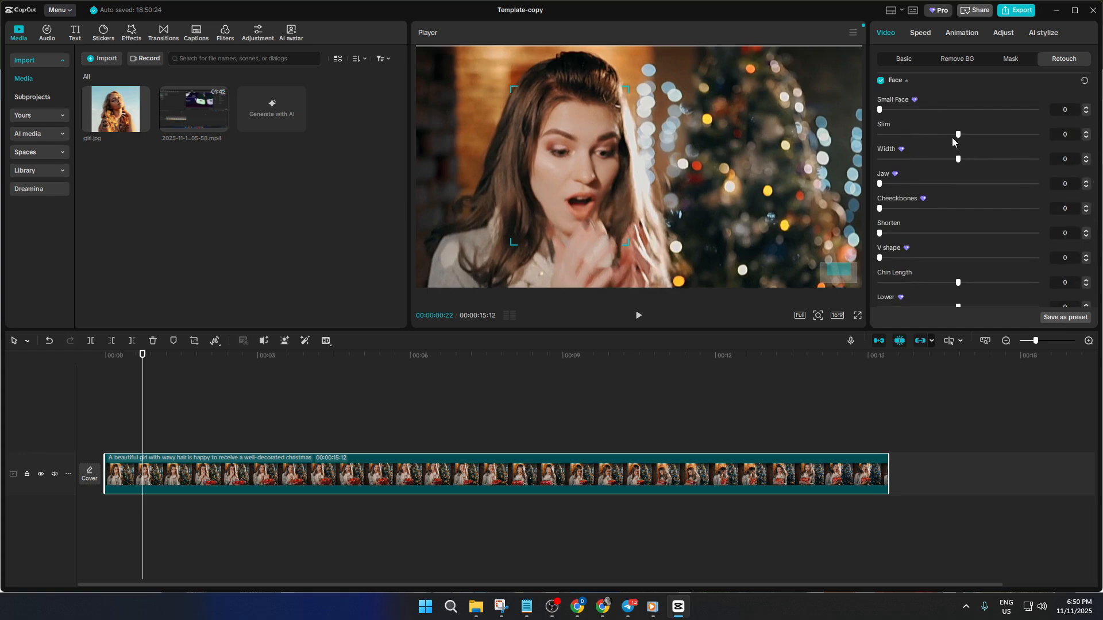
{"action": "left_click_drag", "start_coordinate": [957, 134], "coordinate": [1011, 137]}
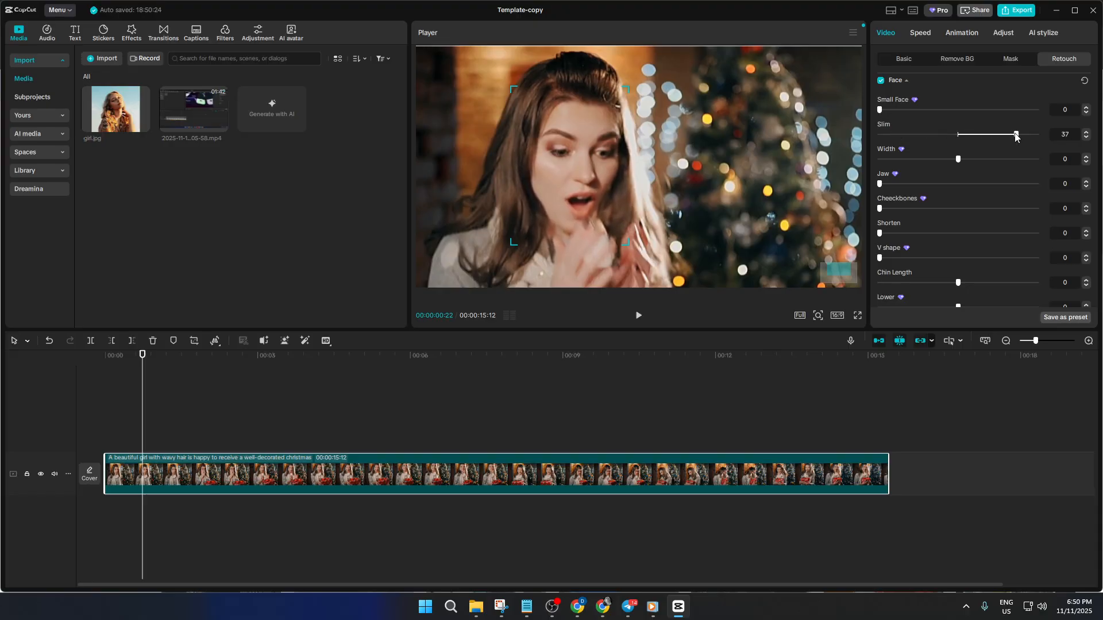